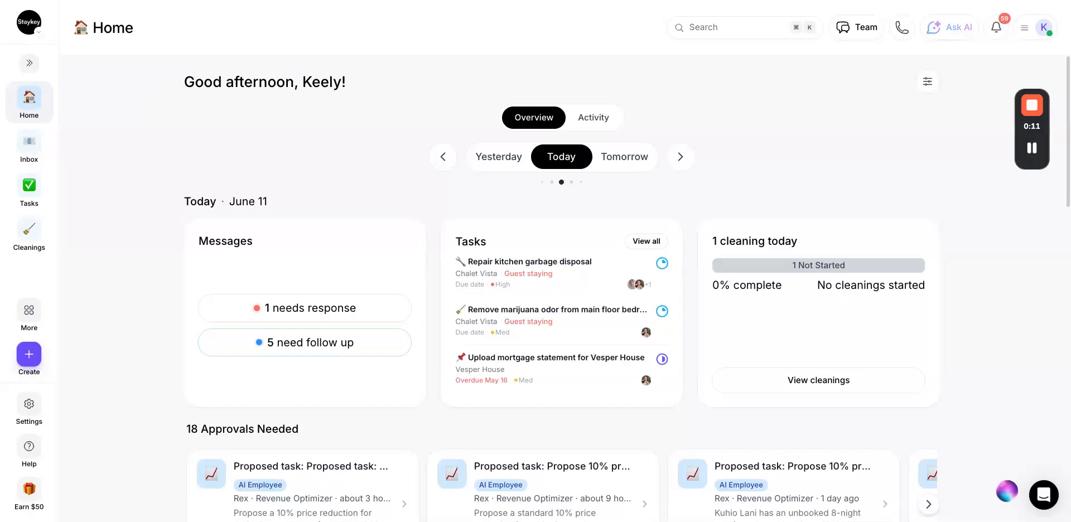
Open the Cleanings page with June 11's White Desert House cleaning, then the account menu.
mouse_move(1034, 159)
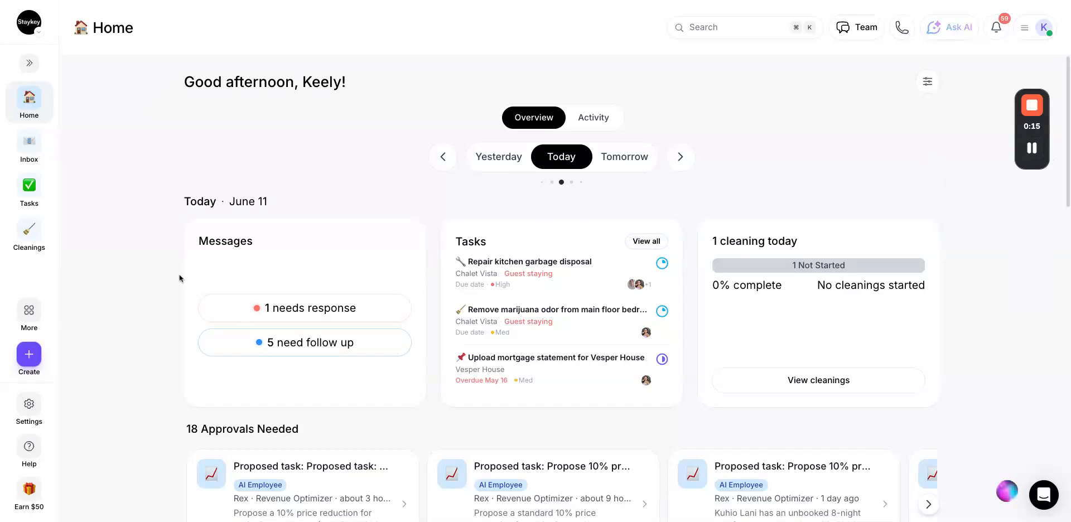
left_click(30, 233)
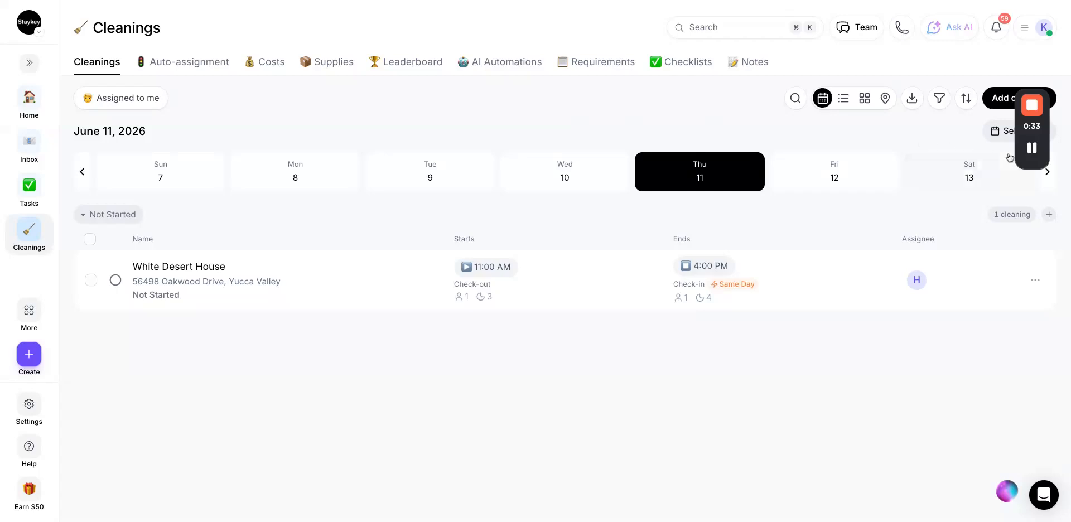
left_click_drag(1034, 151, 1036, 300)
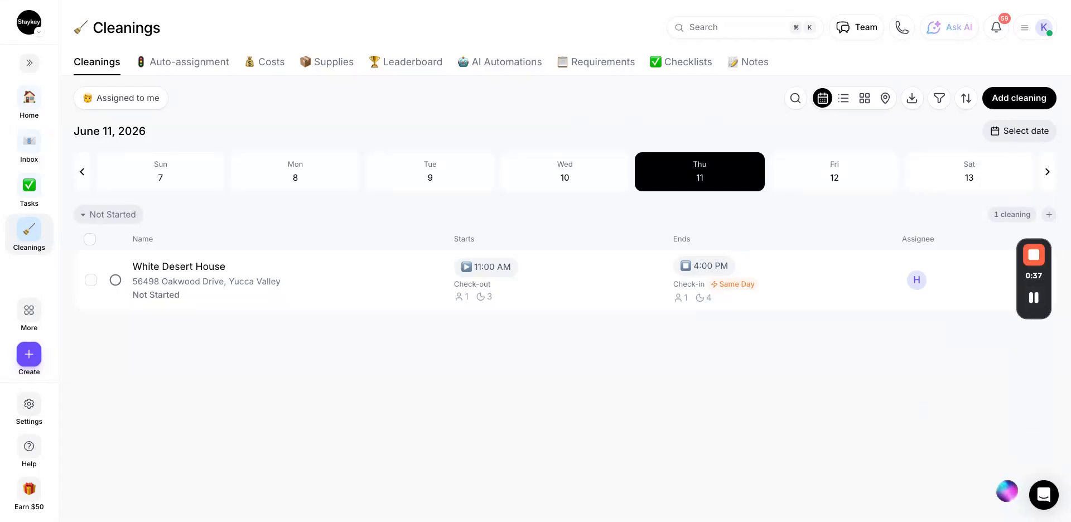
left_click(1027, 35)
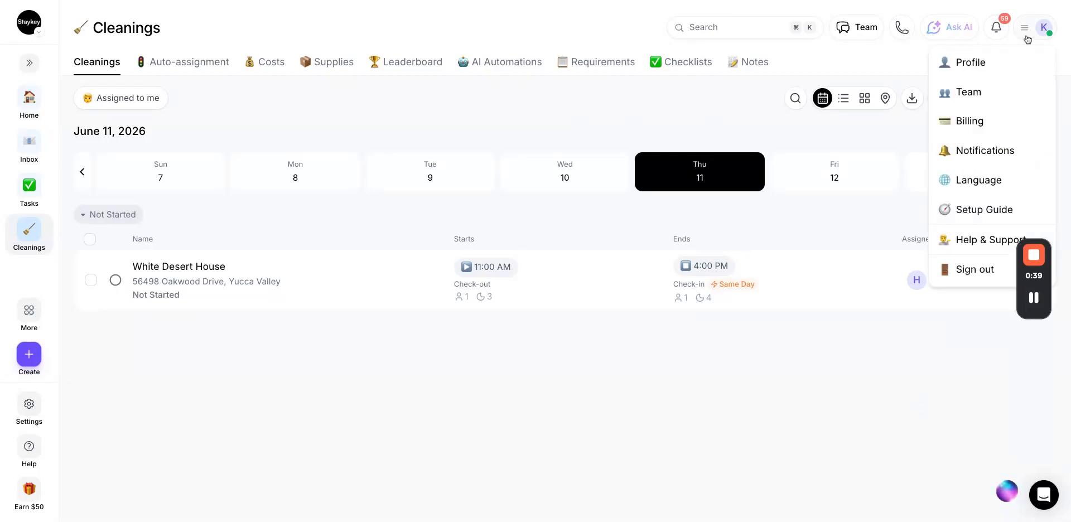
Go to the Staykey Team page and start inviting a new member.
left_click(983, 93)
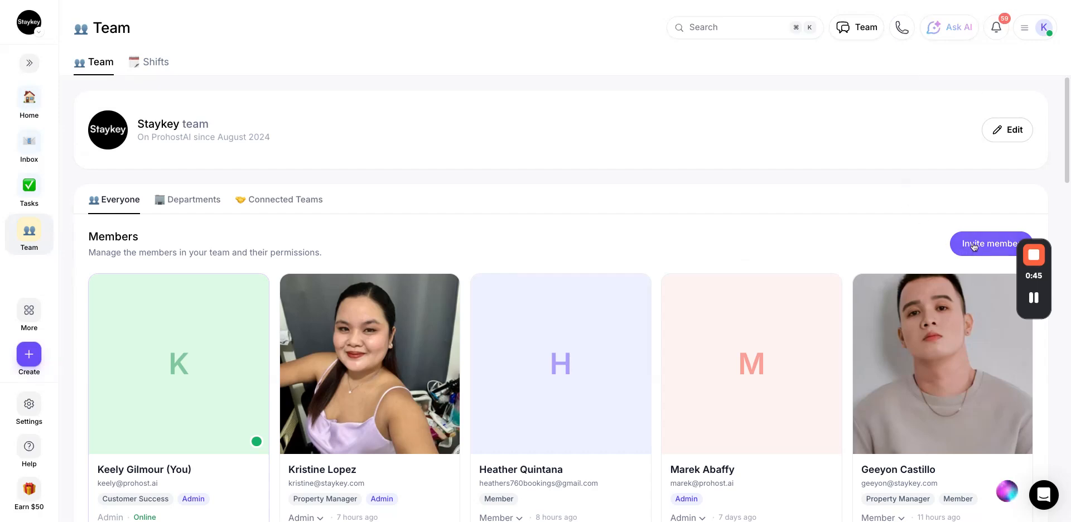
left_click(973, 245)
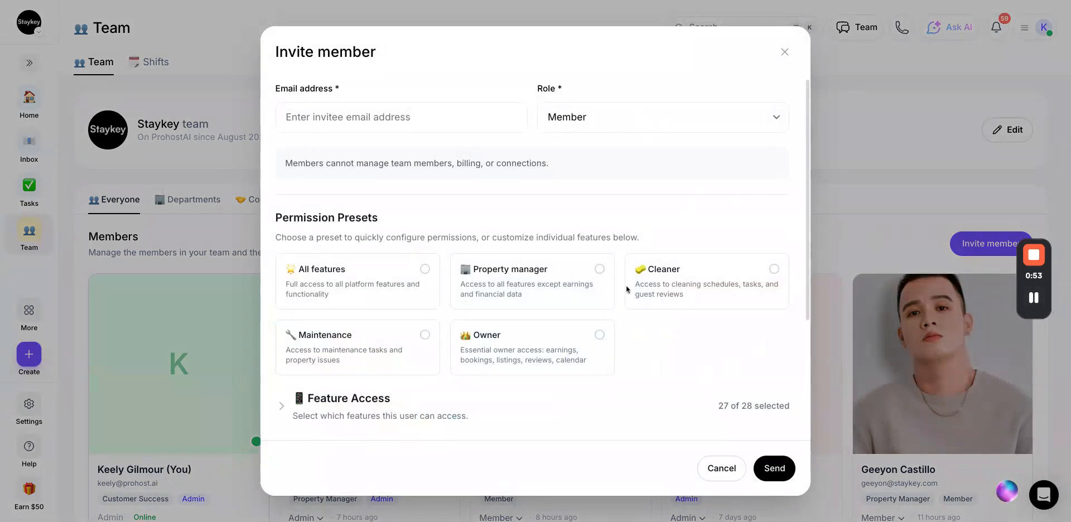
Review the invite form's feature access and 11-of-11 listing access, then close it unsent.
scroll(690, 287, "down", 3)
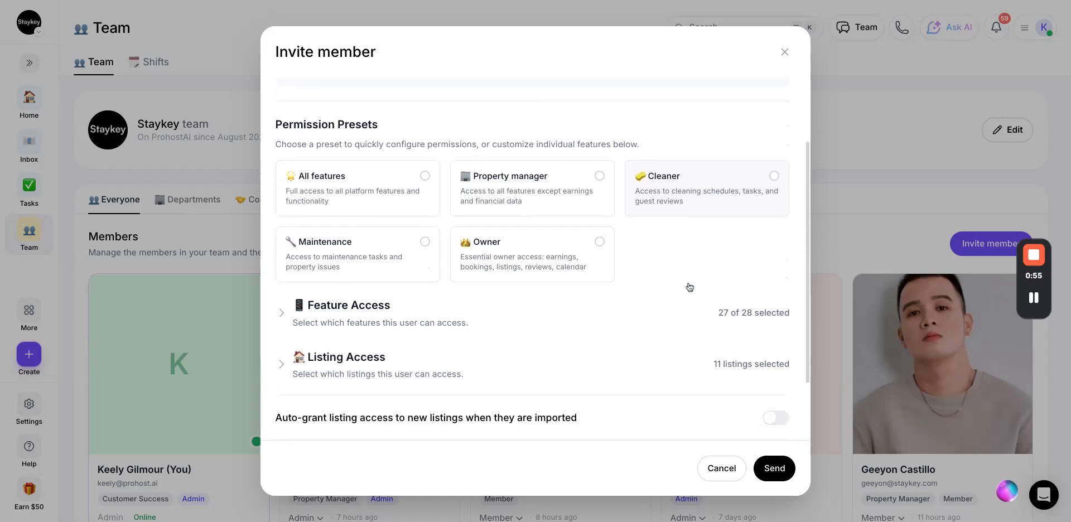
left_click(286, 240)
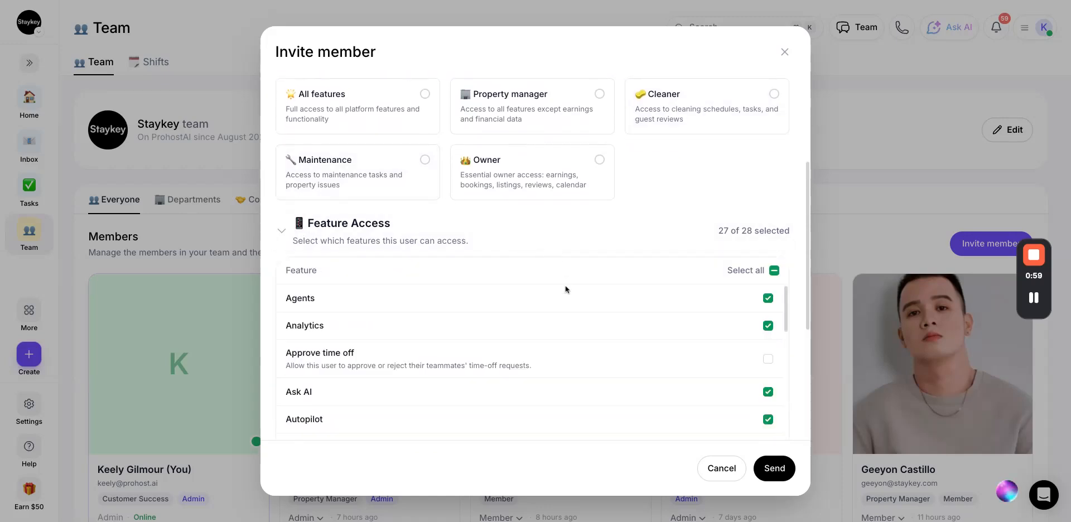
scroll(565, 290, "up", 1)
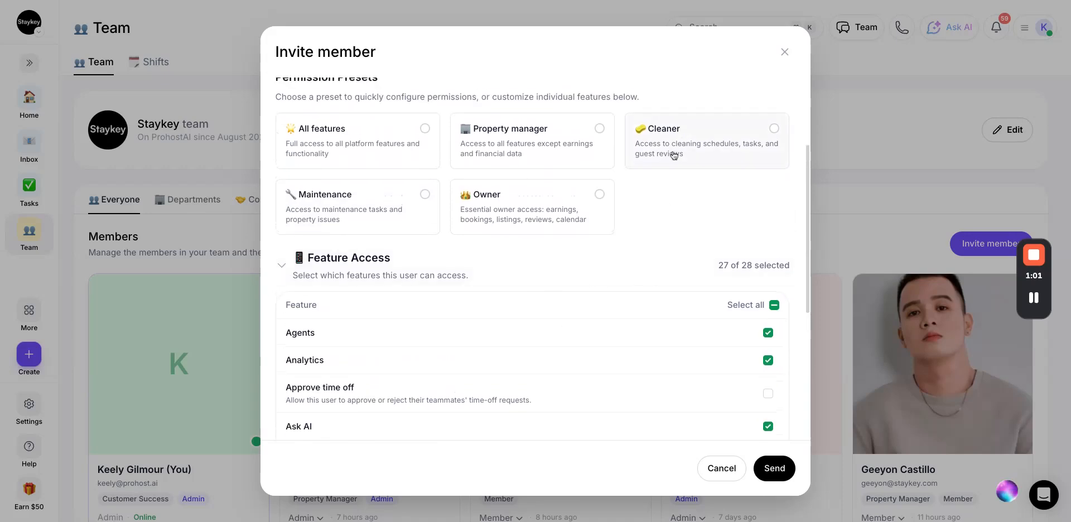
left_click(290, 266)
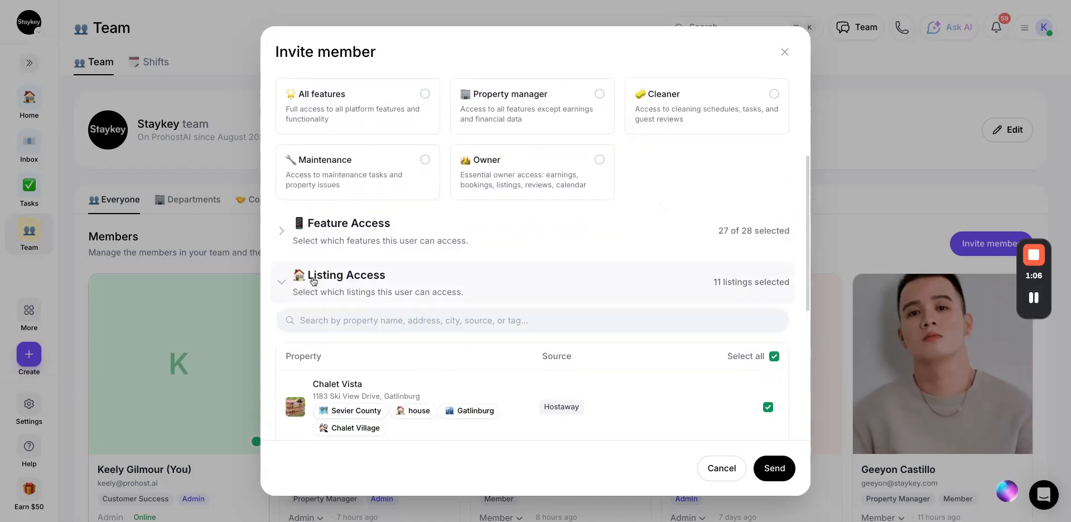
scroll(472, 364, "down", 1)
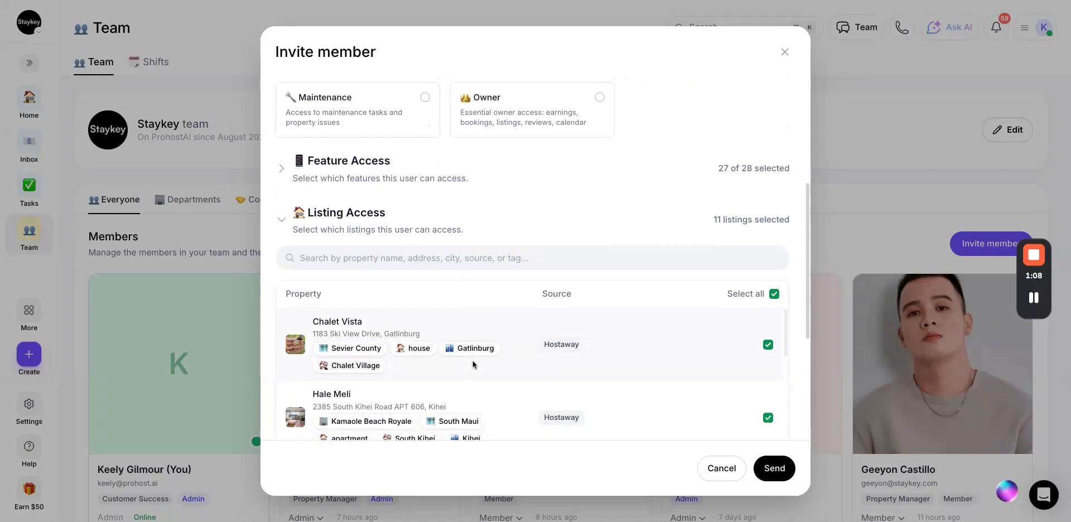
scroll(473, 360, "down", 3)
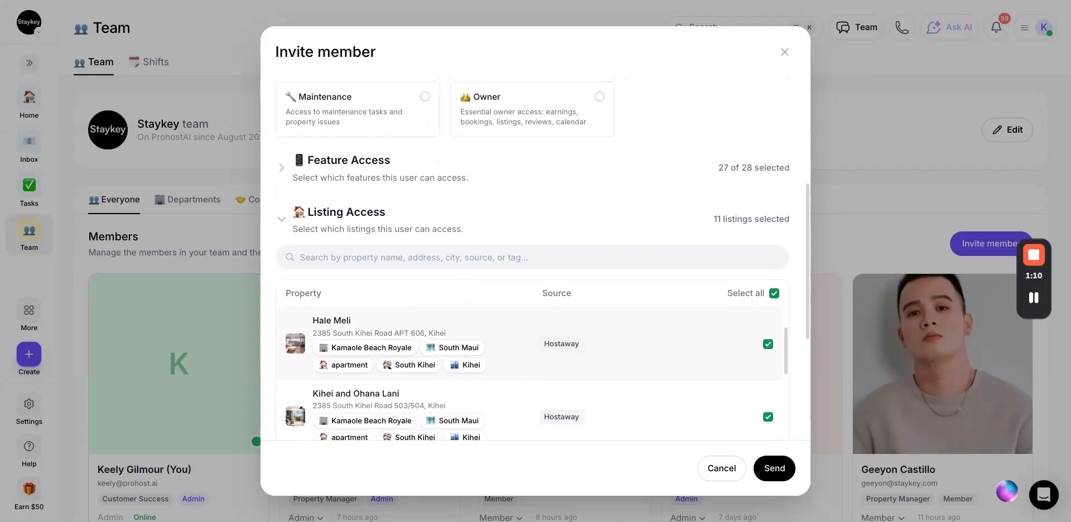
scroll(502, 368, "down", 1)
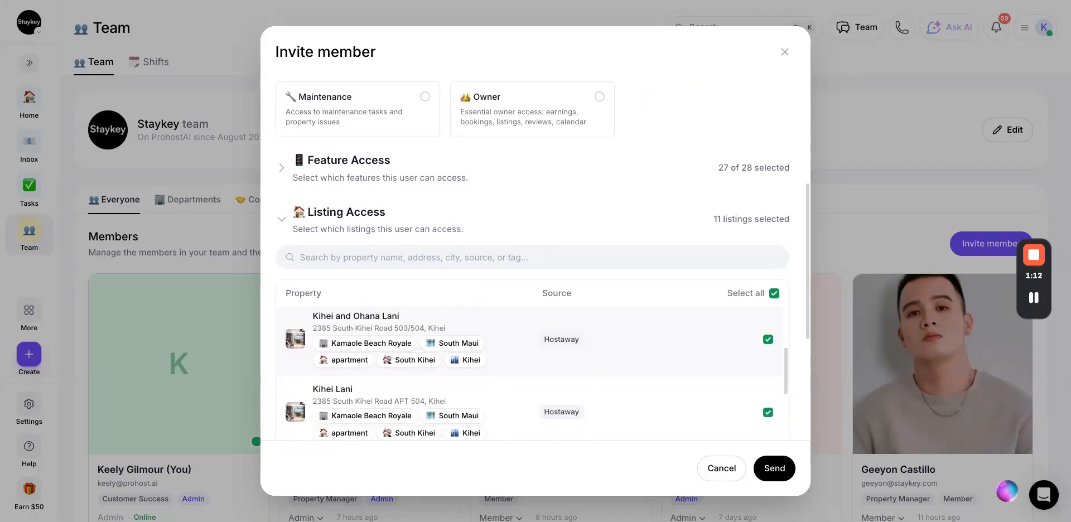
scroll(535, 368, "up", 3)
mouse_move(1043, 300)
scroll(338, 395, "down", 5)
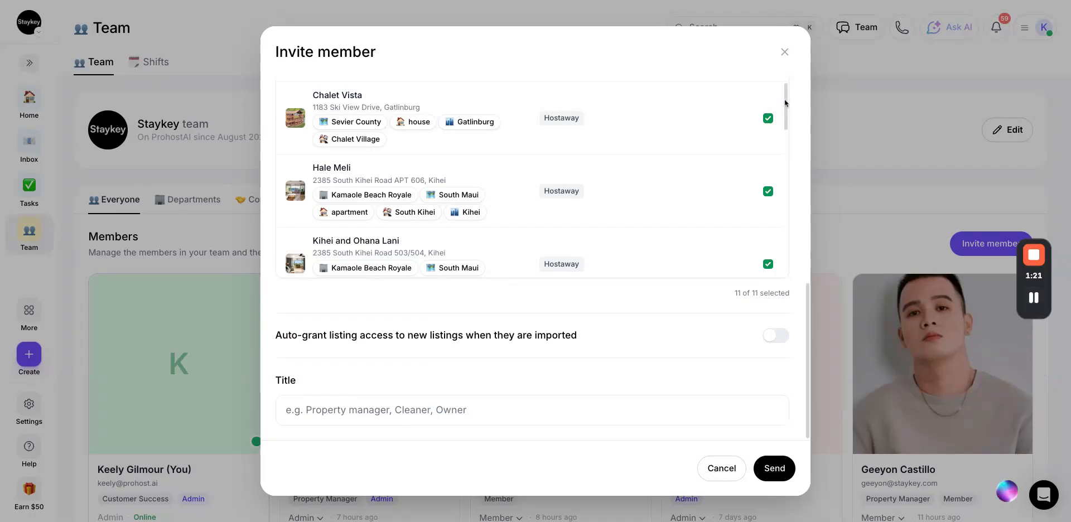
left_click(784, 52)
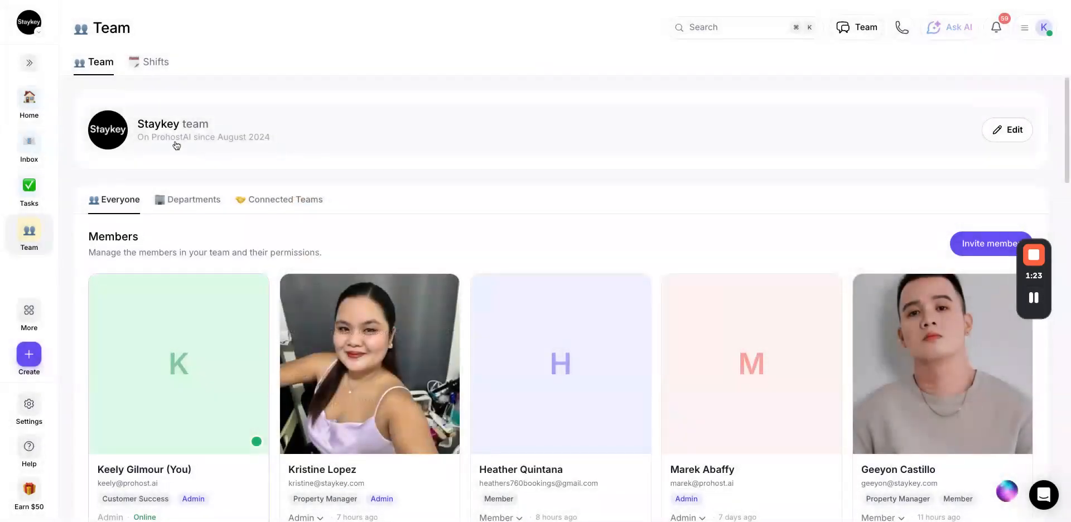
Switch the cleanings between list and month calendar views, then open the Filter by options.
mouse_move(1028, 294)
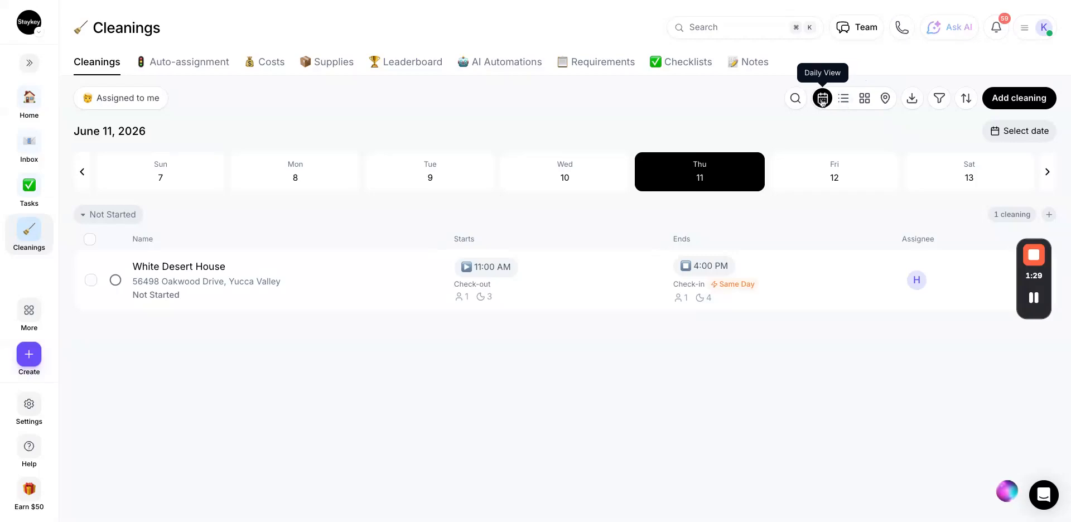
left_click(844, 100)
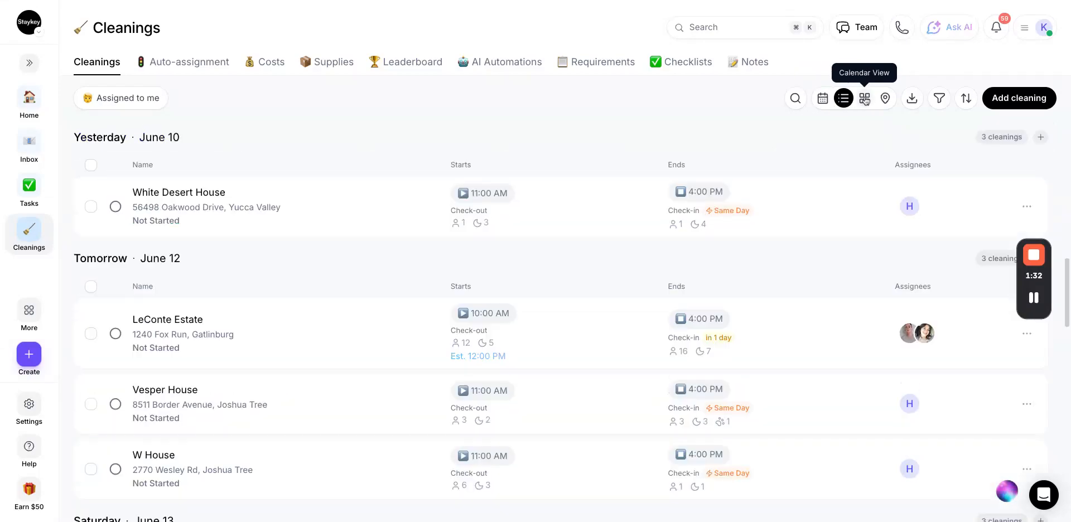
left_click(865, 101)
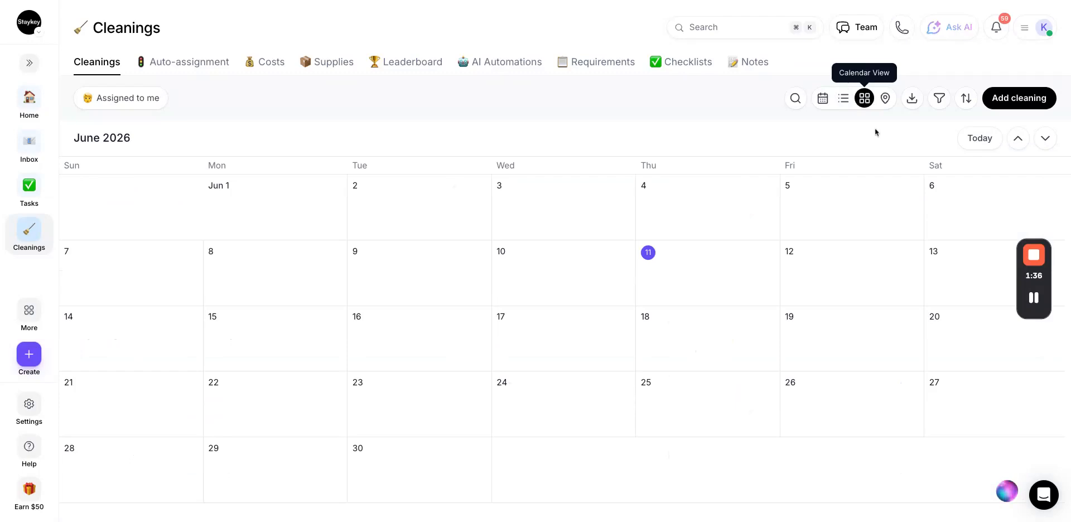
left_click(887, 101)
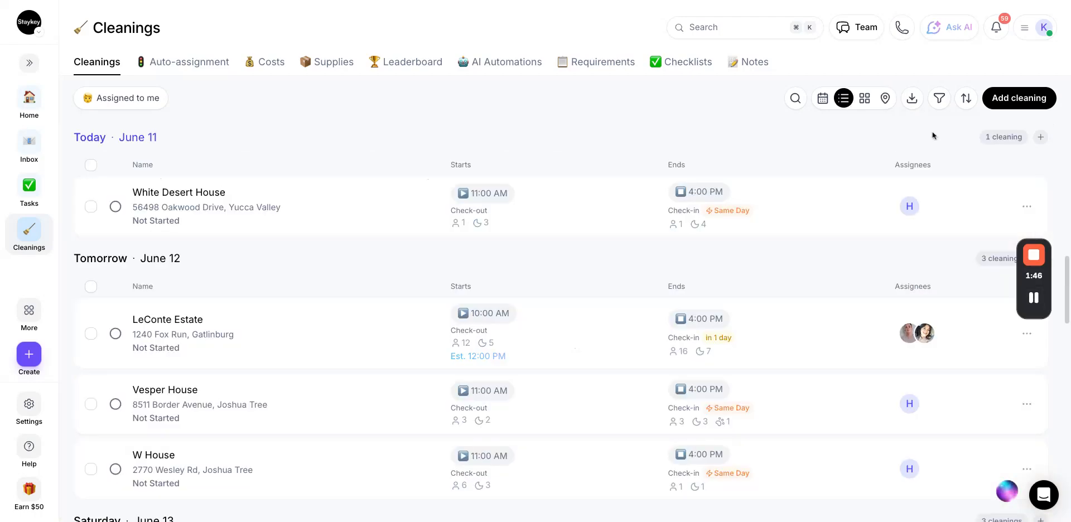
left_click(940, 98)
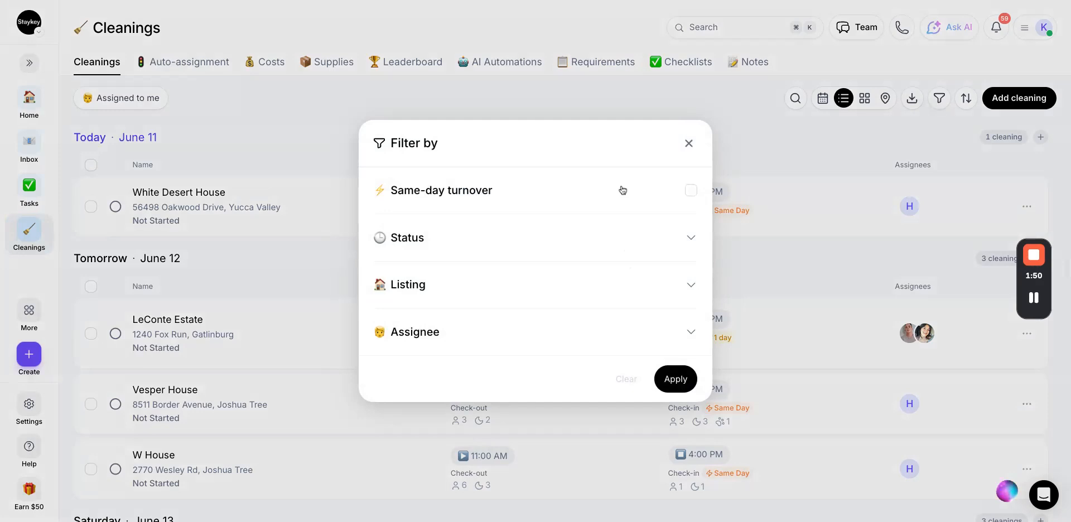
Inspect the status and listing filters and the export choices, closing both without applying anything.
left_click(621, 239)
left_click(597, 355)
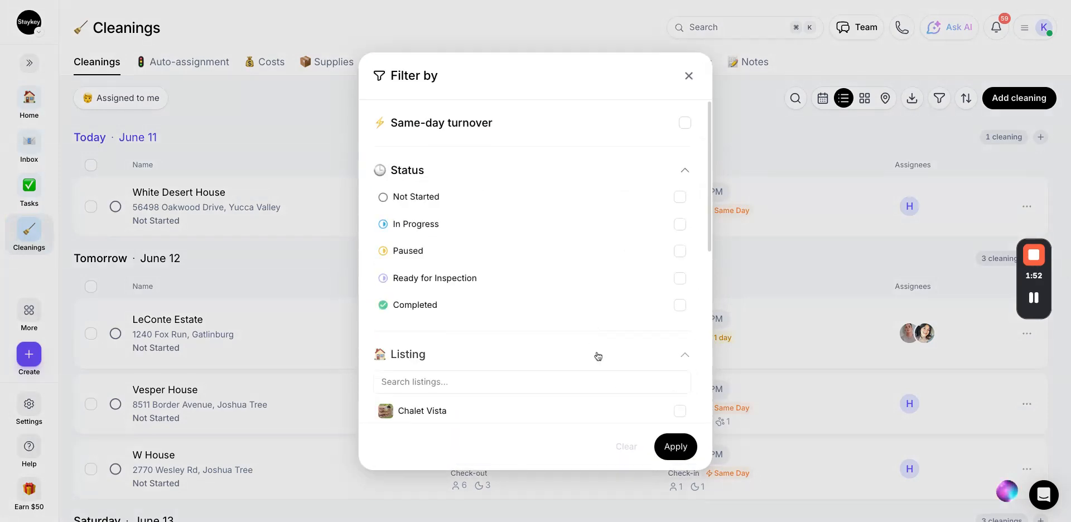
scroll(597, 355, "down", 7)
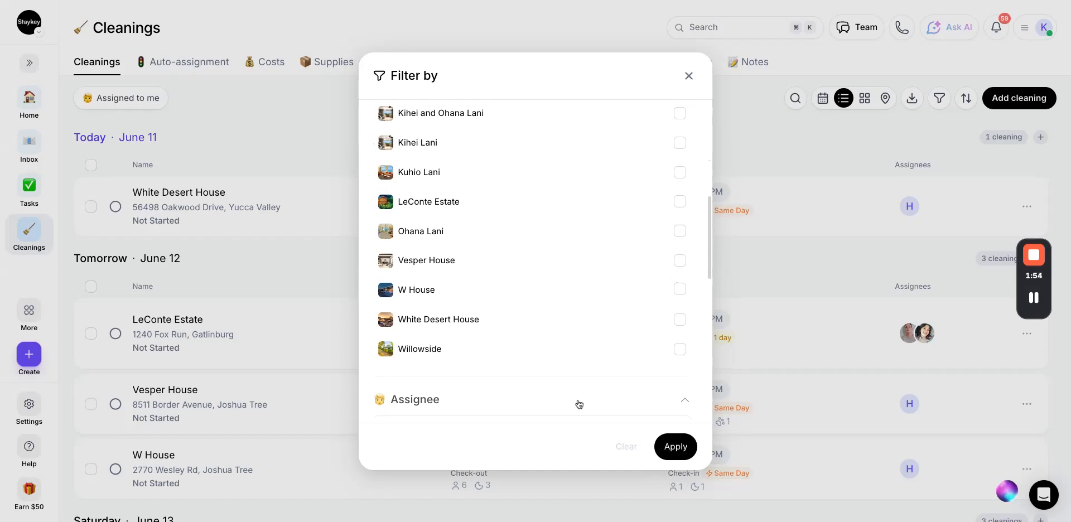
left_click(1035, 299)
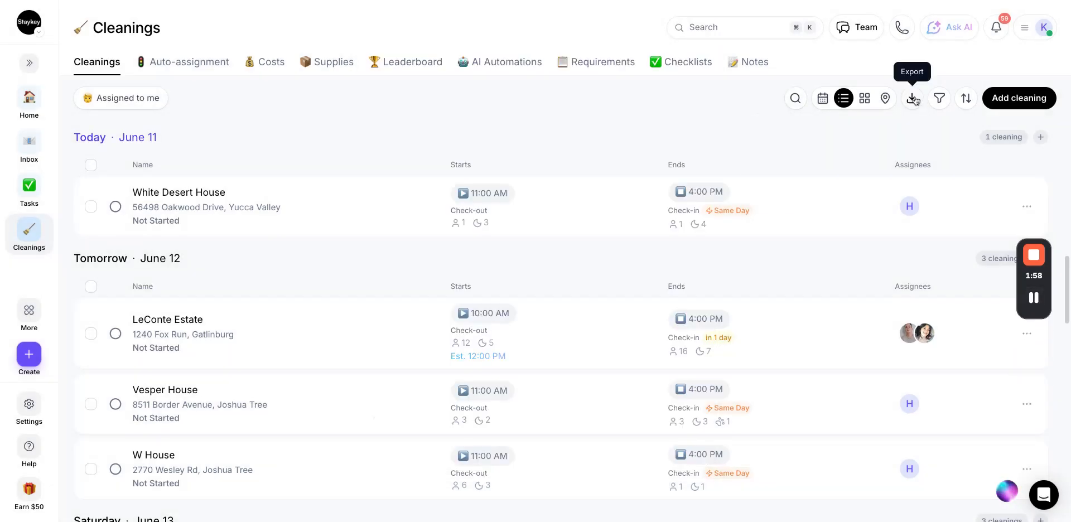
left_click(913, 99)
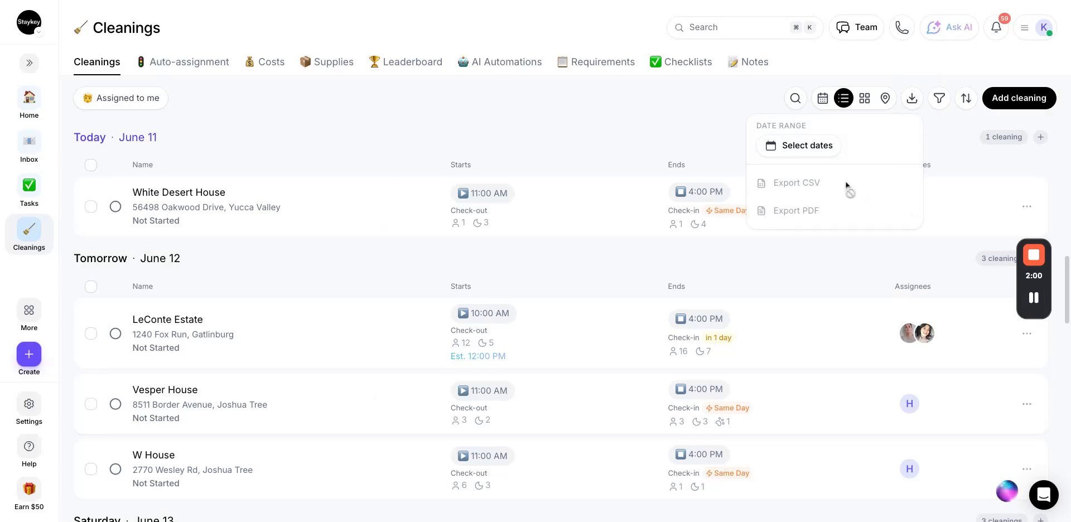
left_click(1033, 298)
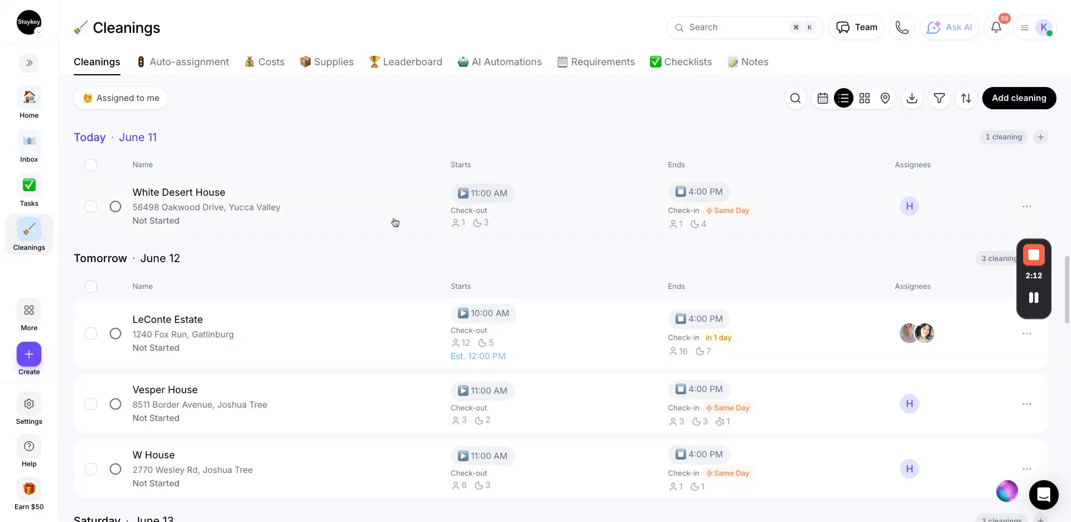
left_click(29, 355)
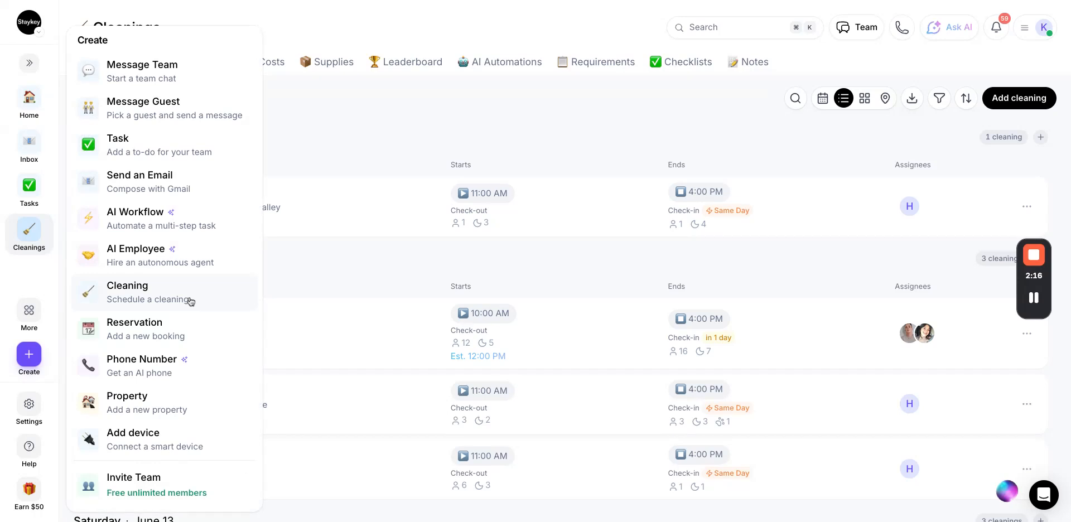
left_click(851, 267)
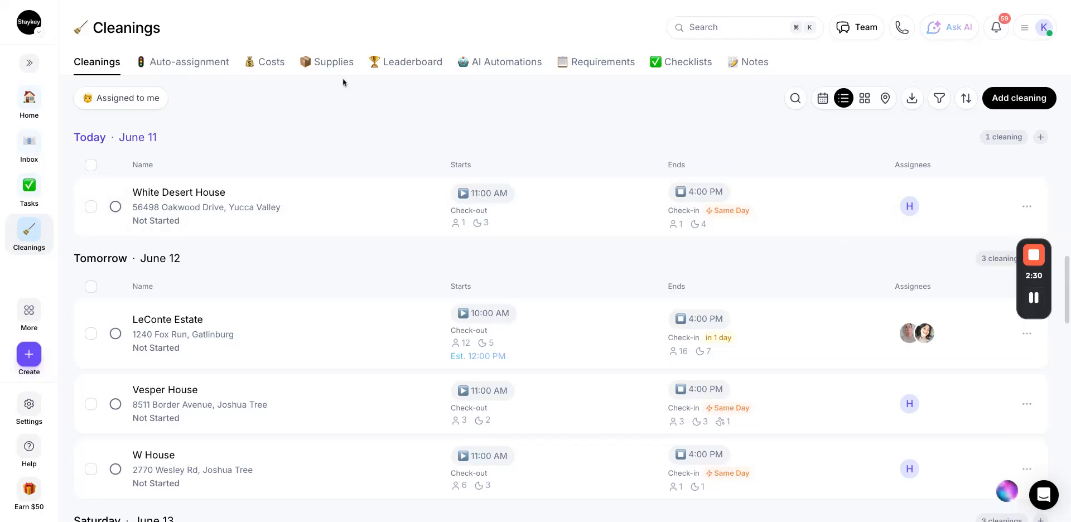
Open Chalet Vista's Edit Assignees dialog from the Auto-assignment overview.
left_click(181, 66)
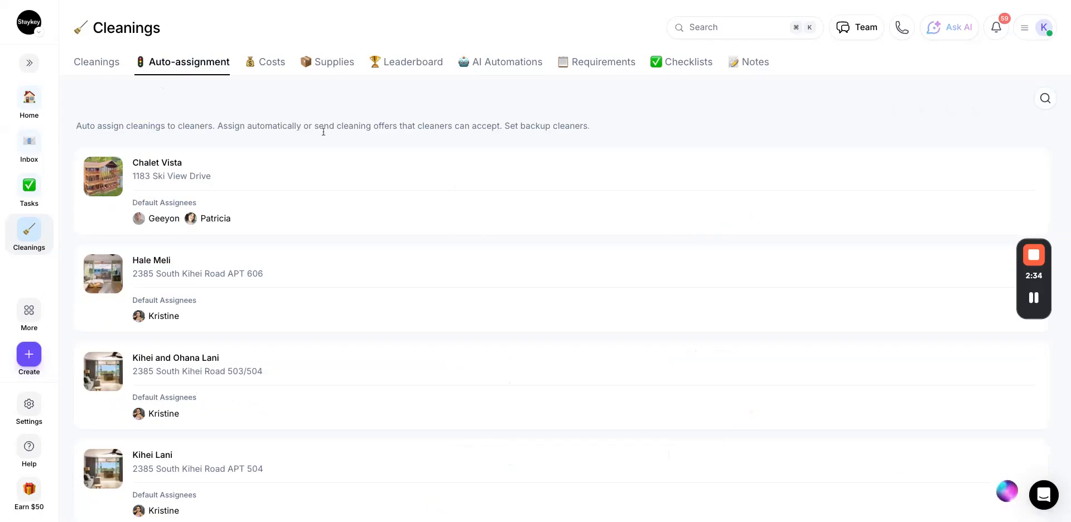
left_click(336, 184)
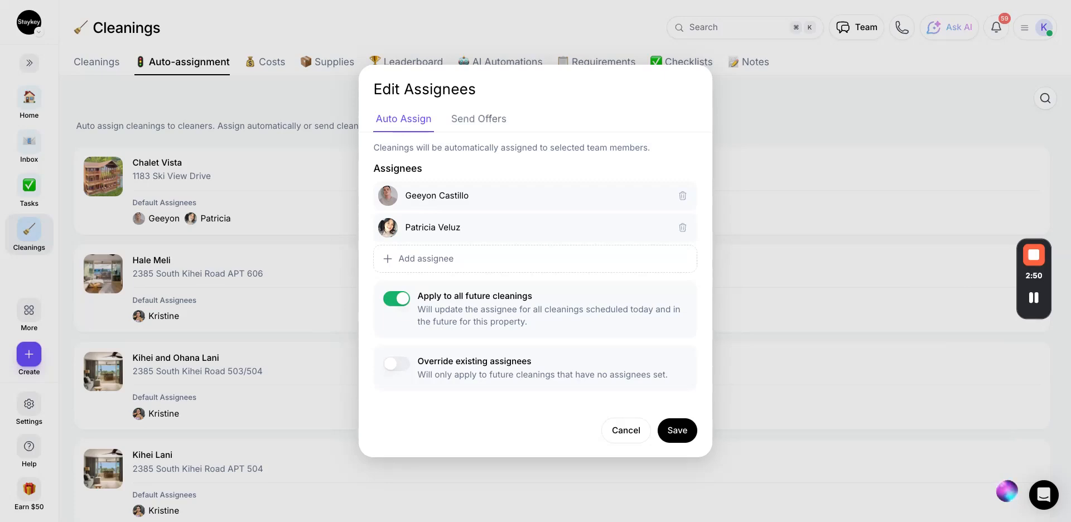
Check Chalet Vista's Send Offers setup with two primary cleaners and a 3-hour window, then cancel.
left_click(479, 119)
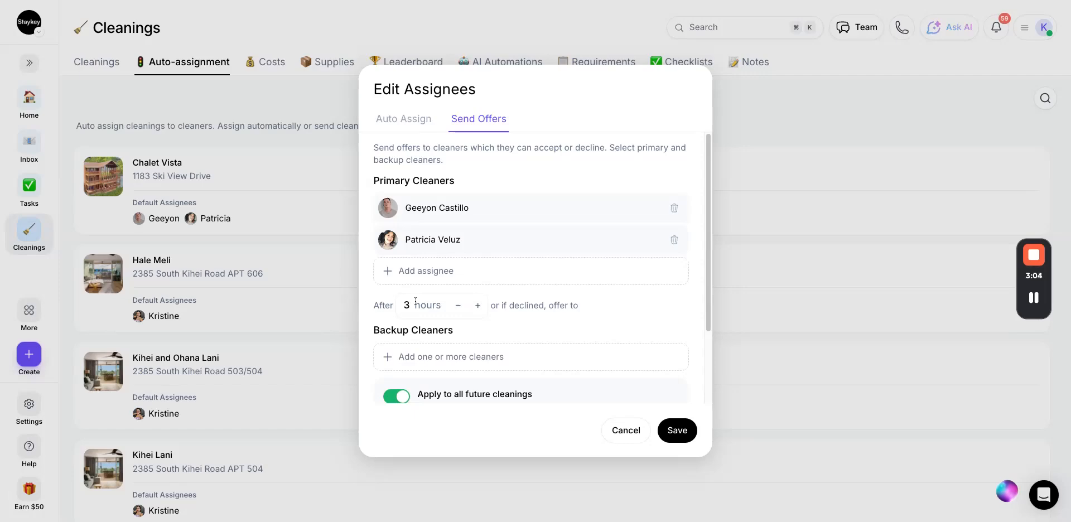
scroll(436, 339, "down", 1)
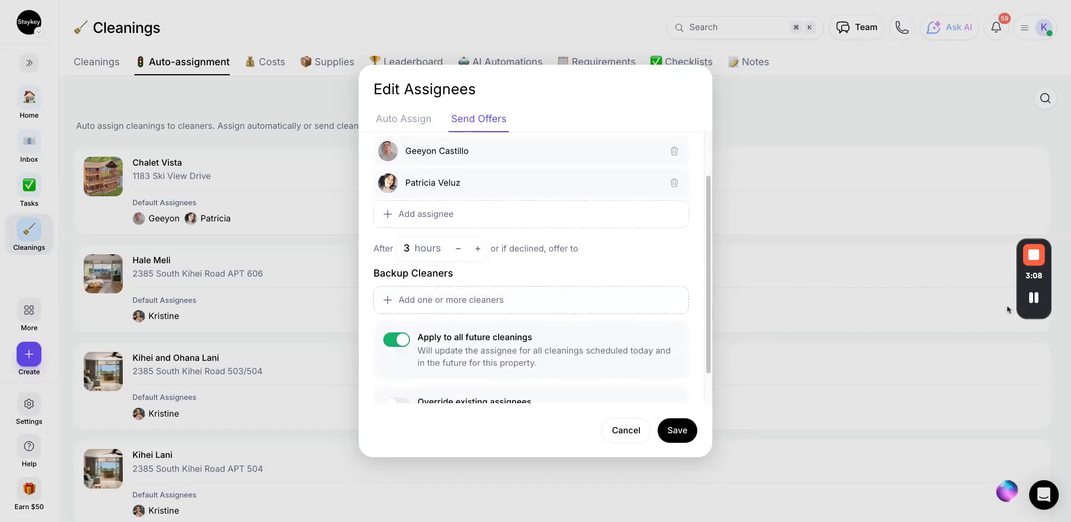
left_click(623, 430)
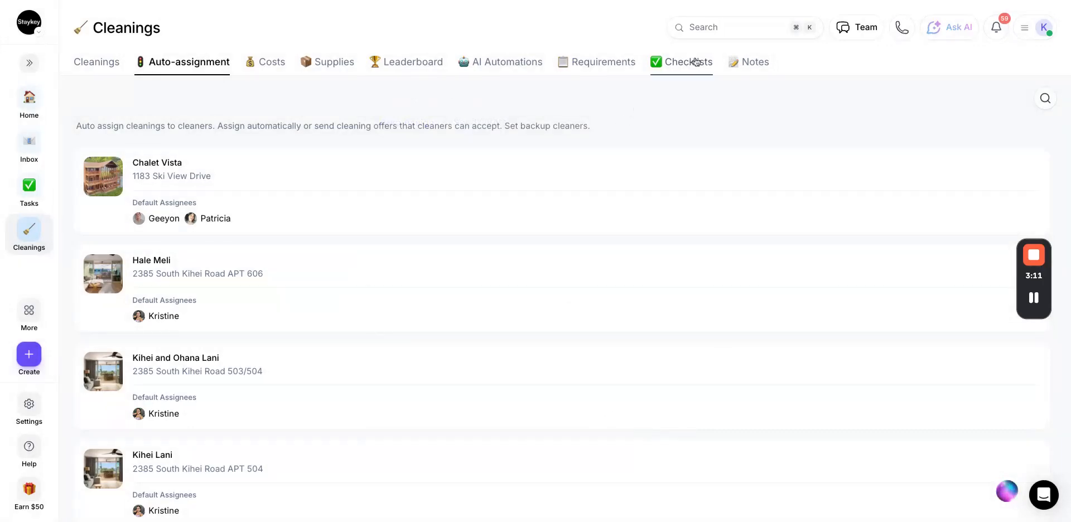
Show the checklist templates and dismiss a new template form unused.
left_click(691, 65)
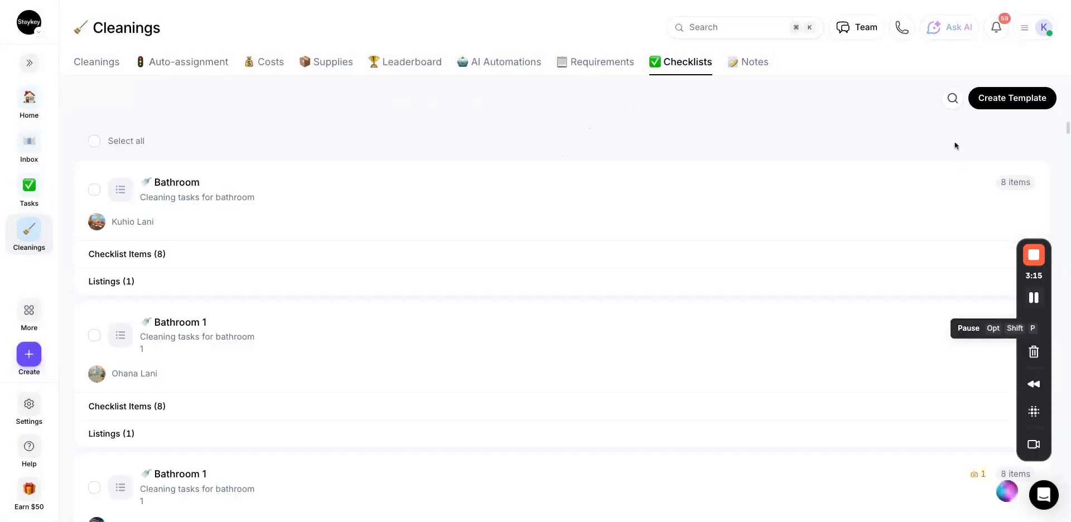
left_click(1005, 106)
key("Escape")
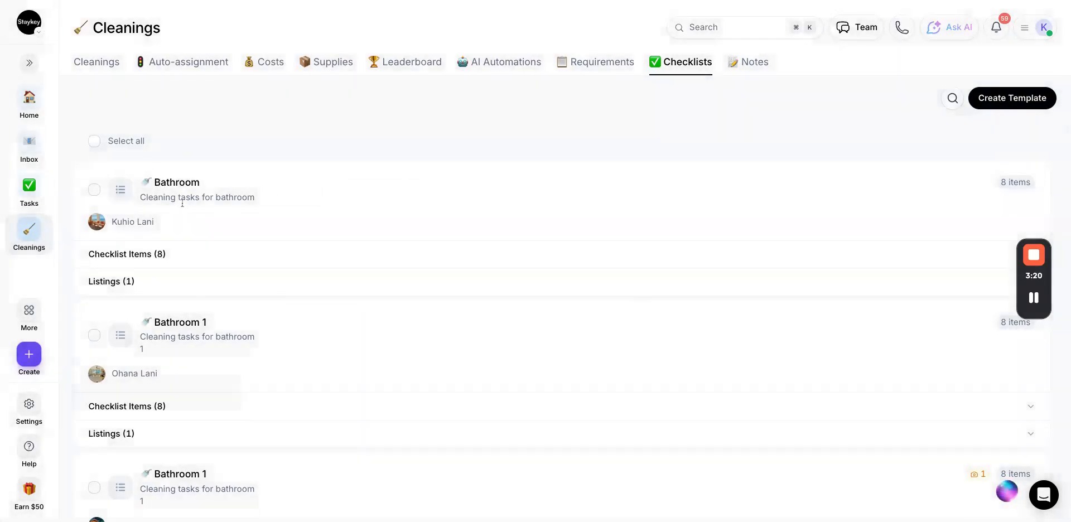
Expand the Bathroom template's eight items and its listing, and toggle Clean sink's image and photo icons.
left_click(161, 258)
scroll(144, 335, "down", 3)
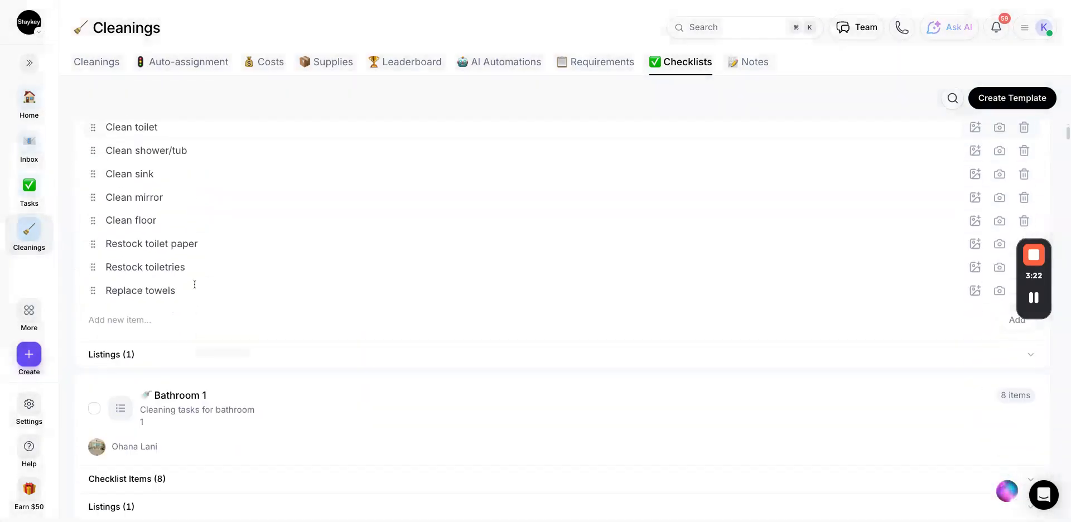
left_click(144, 342)
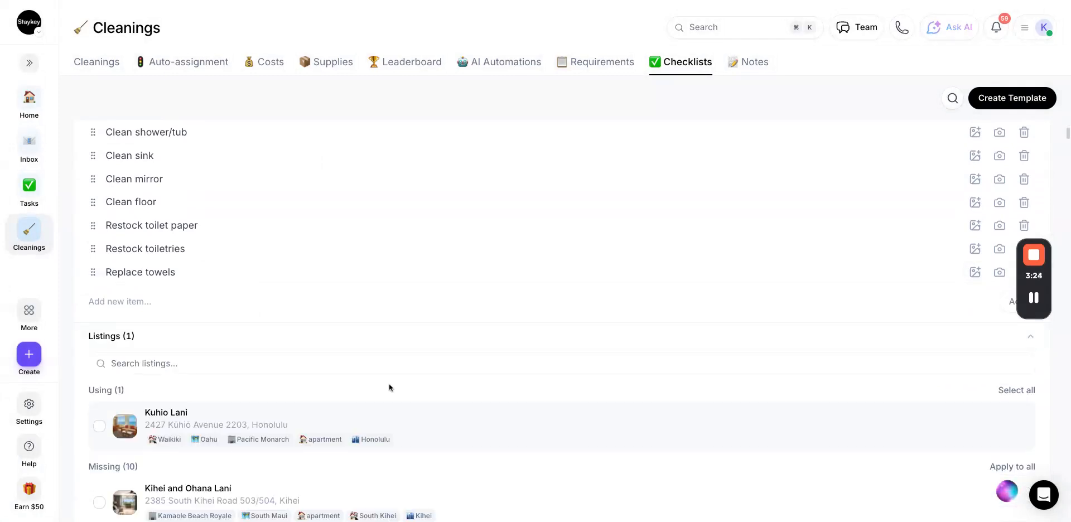
scroll(390, 385, "down", 1)
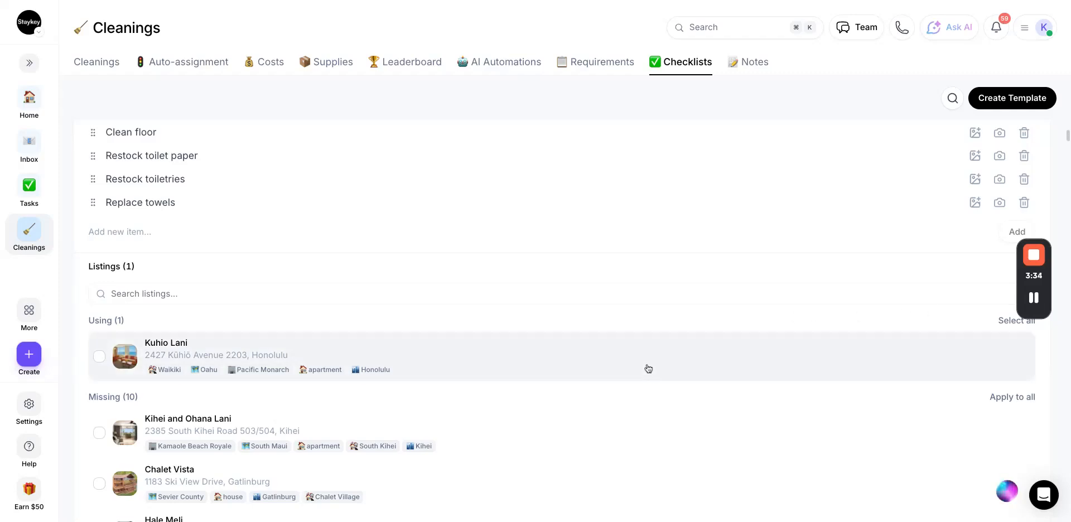
scroll(648, 369, "down", 1)
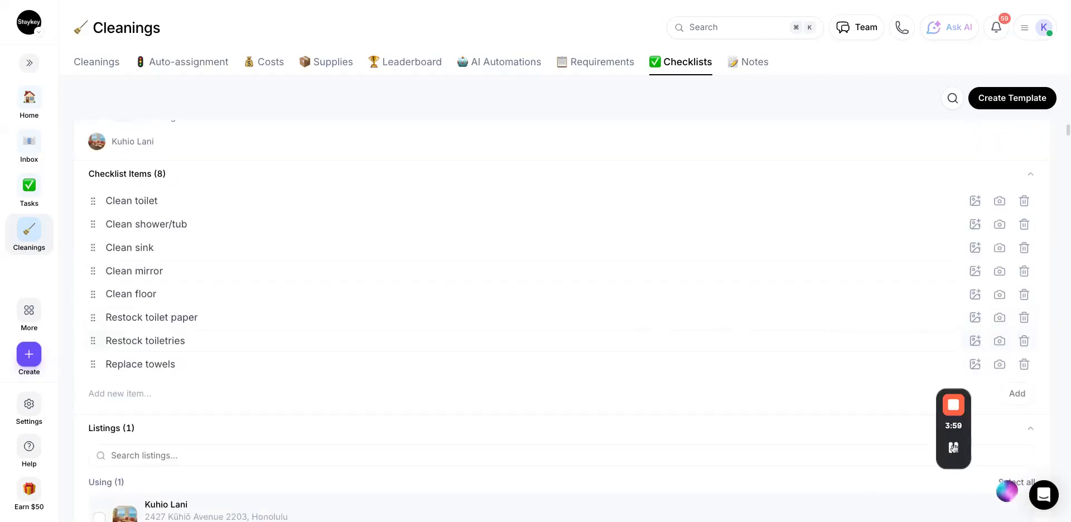
left_click(975, 249)
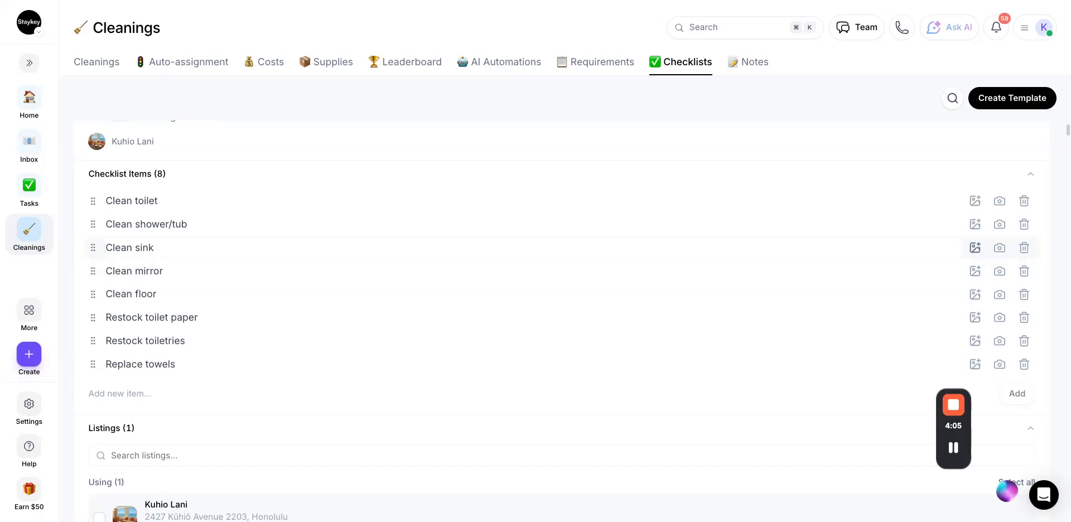
left_click(999, 249)
Show the Requirements tab: 3 minimum attachments, no location verification, checklist completion required.
left_click(598, 64)
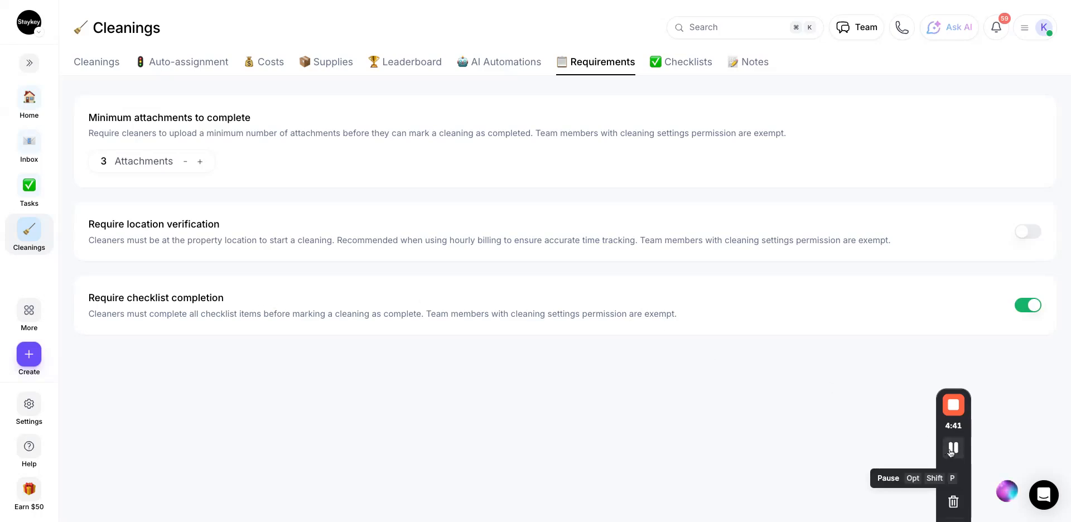
Open Chalet Vista's Cleaning Cost dialog on the Costs tab, showing the $350.00 USD flat fee.
left_click(269, 67)
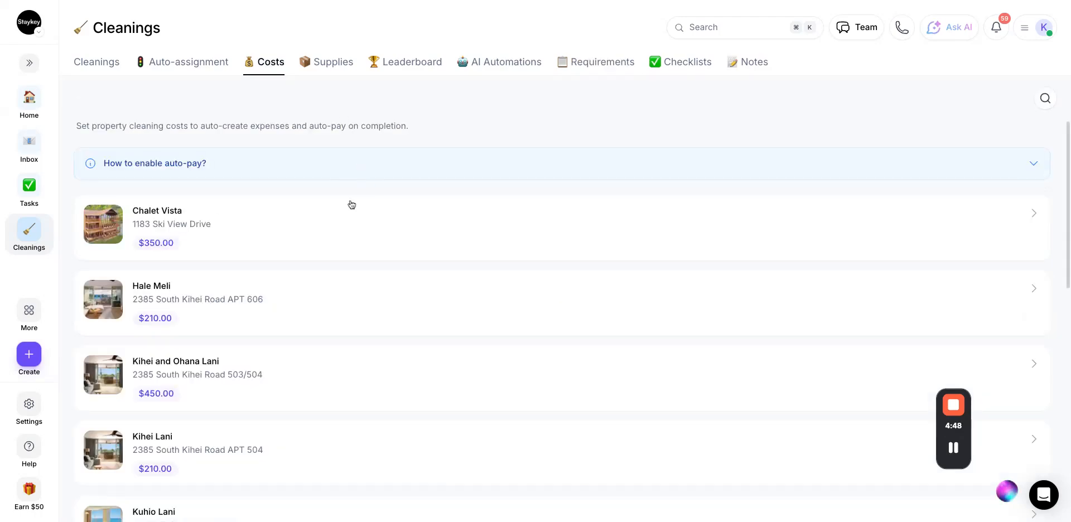
left_click(324, 221)
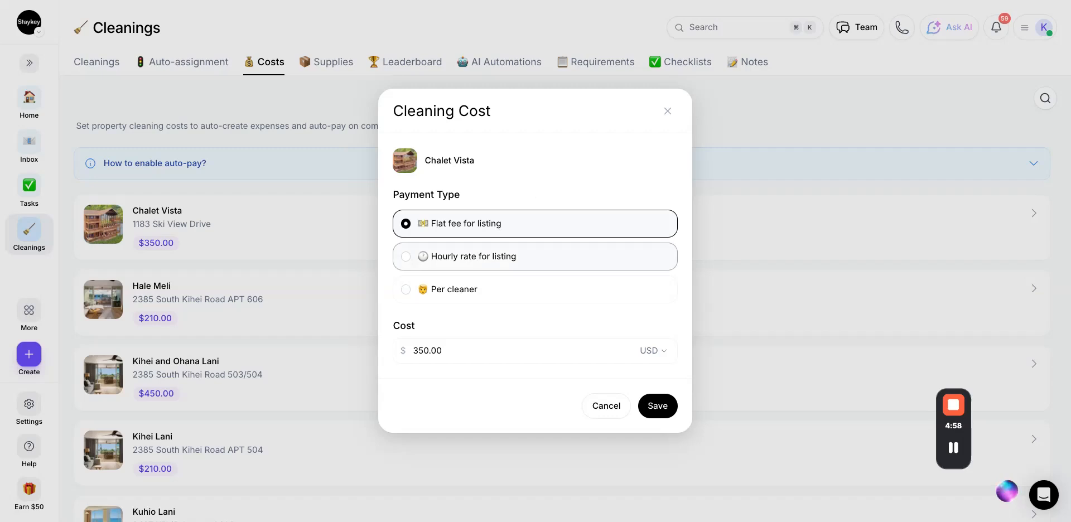
Preview per-cleaner rates, then close Chalet Vista's cost settings with the $350.00 flat fee kept.
left_click(528, 289)
scroll(530, 289, "down", 3)
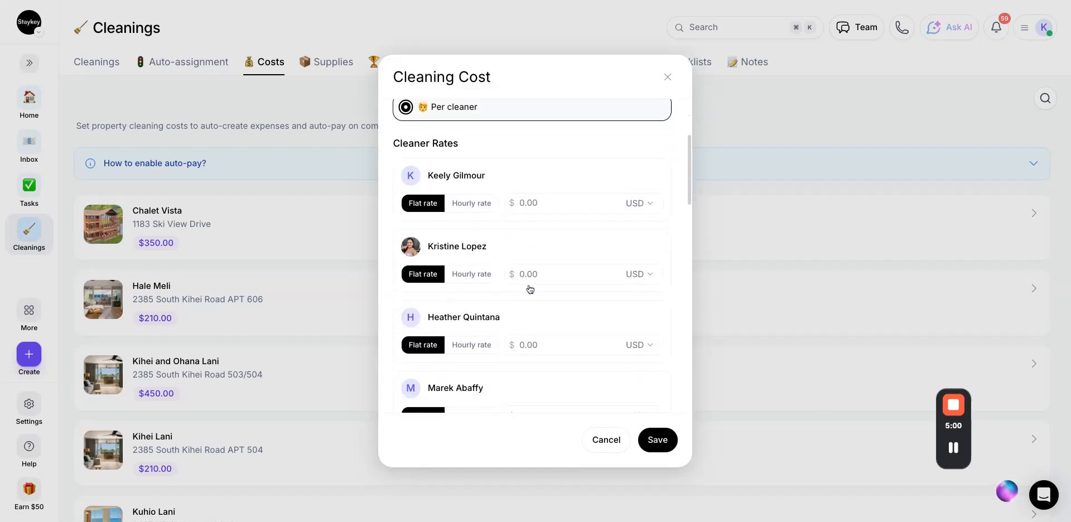
left_click(953, 448)
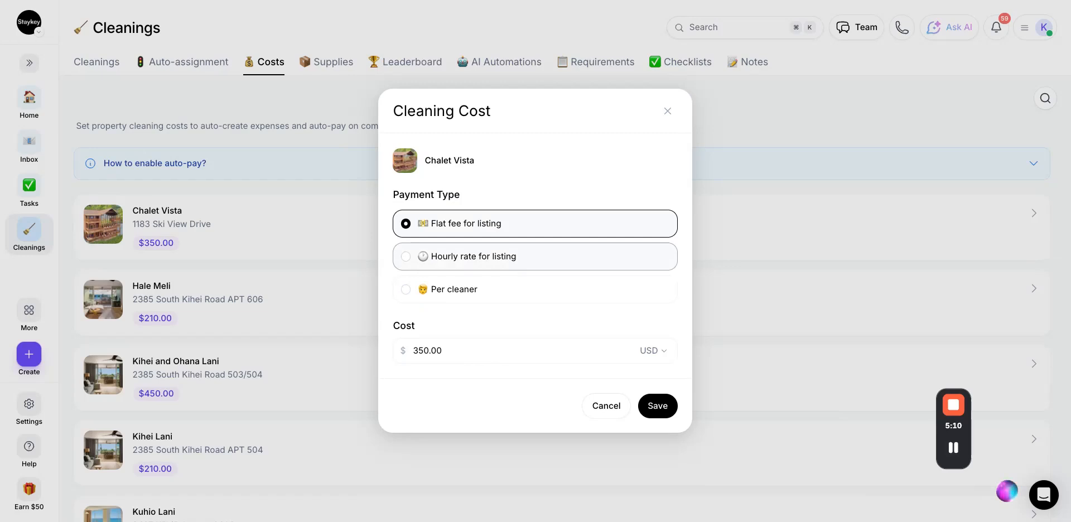
left_click(665, 111)
left_click(333, 61)
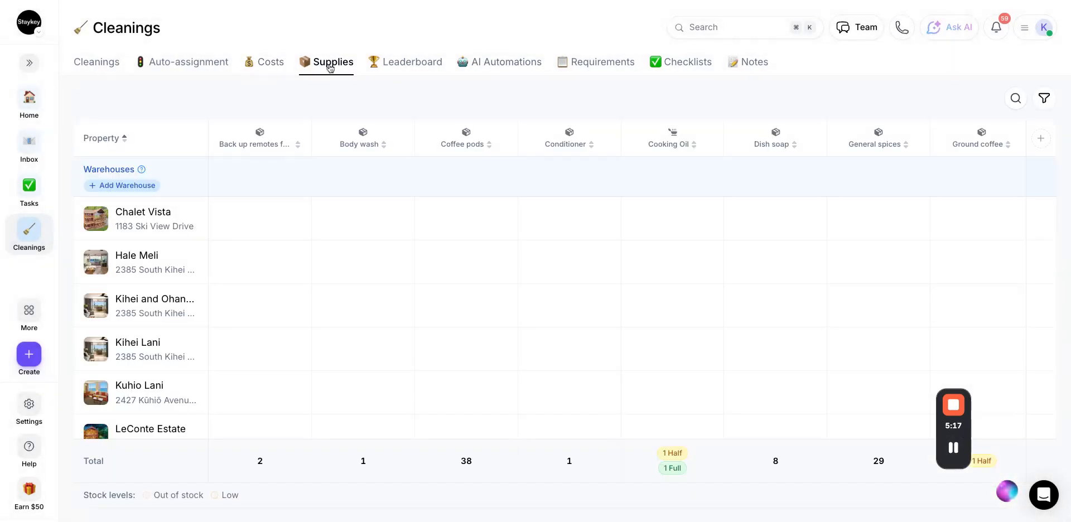
Scroll the Supplies grid to see totals like 38 coffee pods, 8 dish soap and 2 backup remotes.
scroll(953, 447, "down", 5)
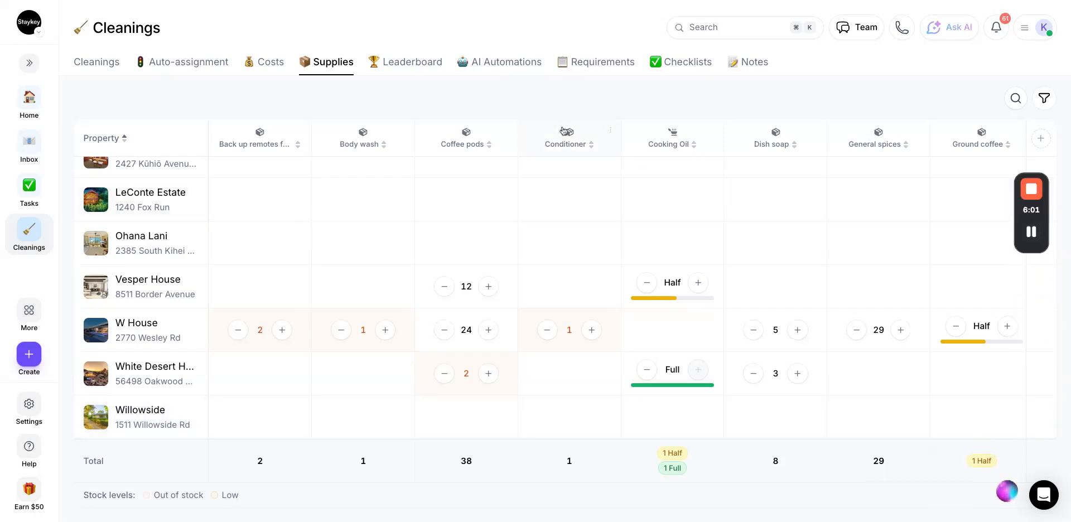
Review the AI automations: guest message 10 minutes after cleaning completes and cleaner notification on checkout.
left_click(503, 66)
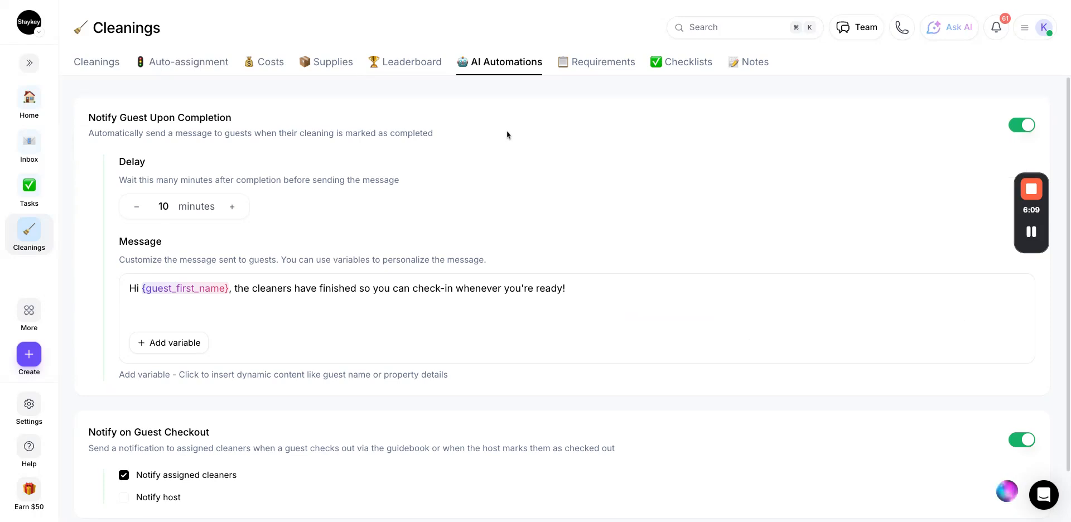
scroll(507, 131, "down", 2)
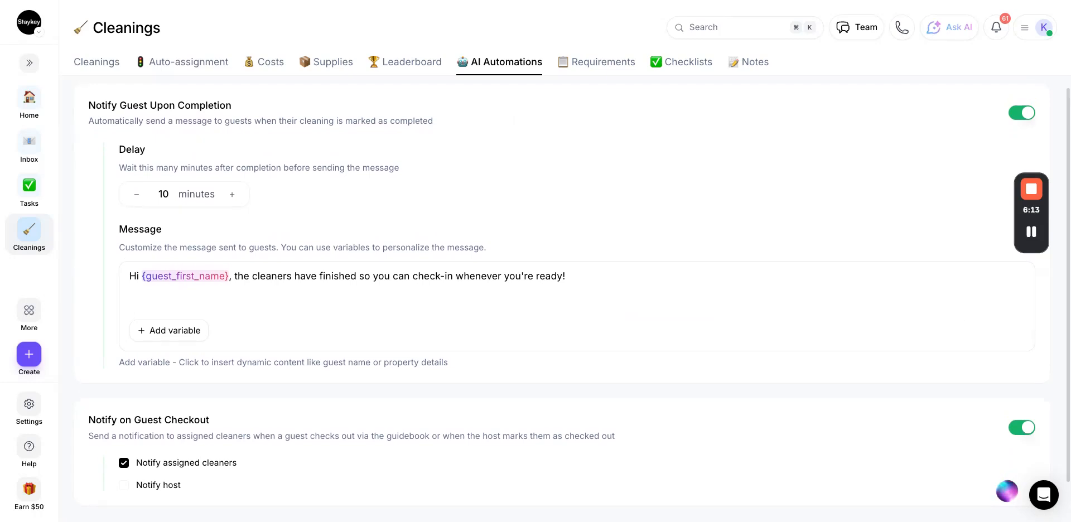
scroll(583, 267, "down", 1)
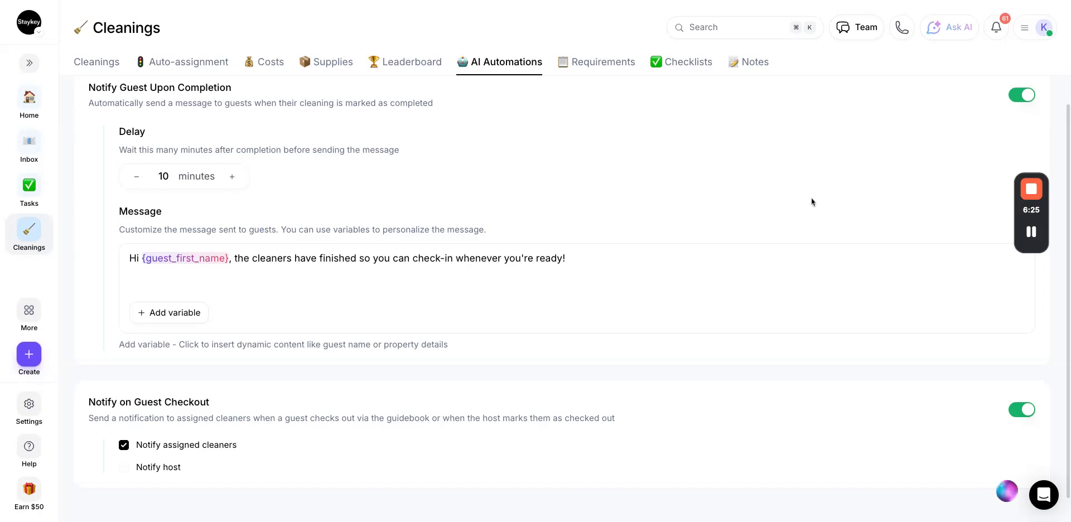
mouse_move(1031, 235)
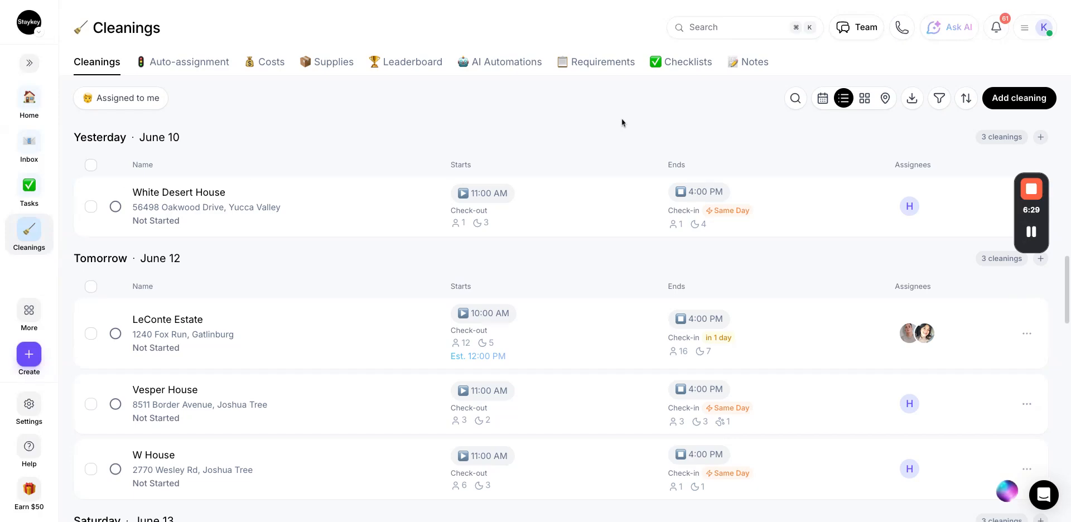
left_click(340, 213)
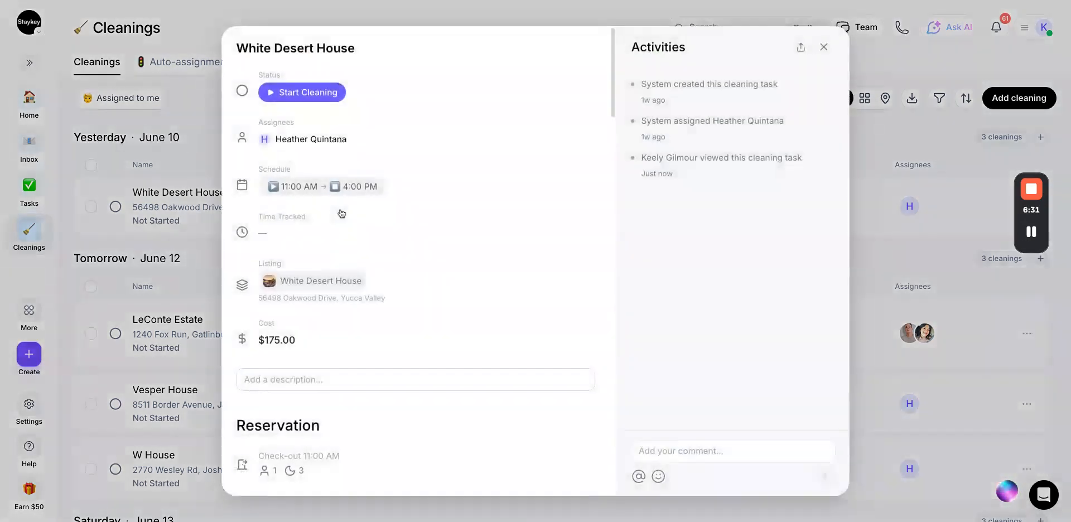
scroll(461, 242, "down", 6)
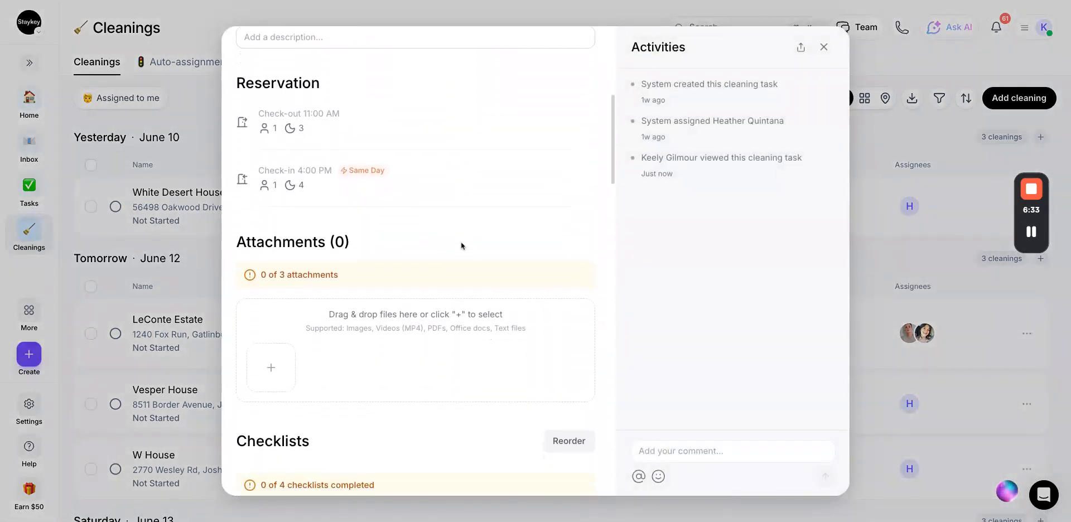
scroll(460, 242, "down", 10)
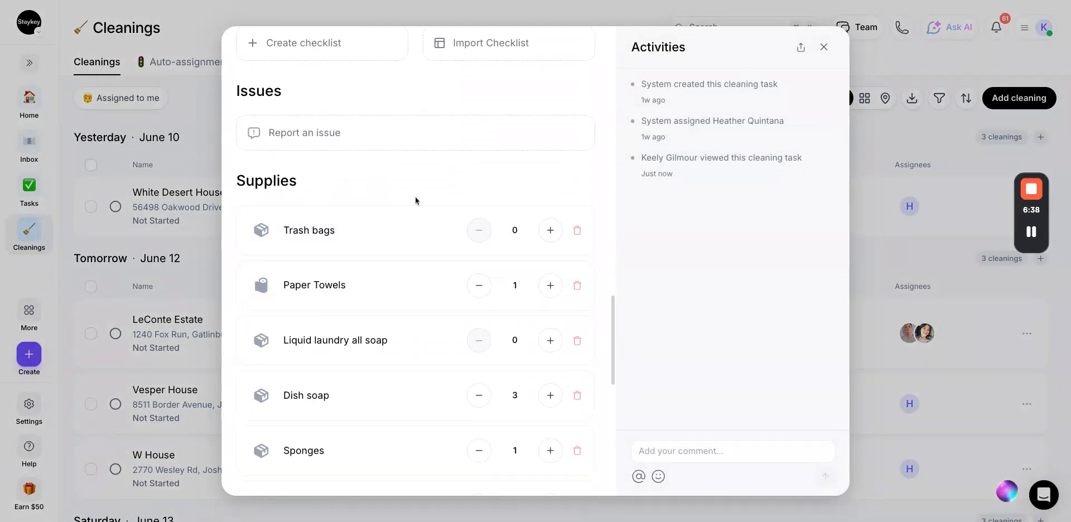